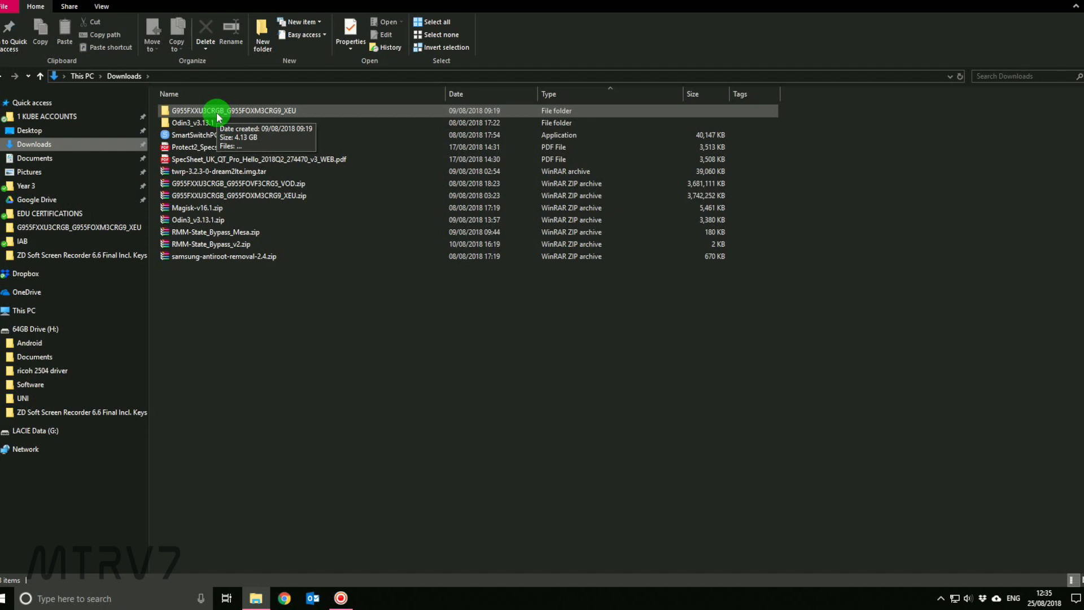
Review the extracted firmware folder, checking the BL, CSC and HOME_CSC files are present
double_click(265, 110)
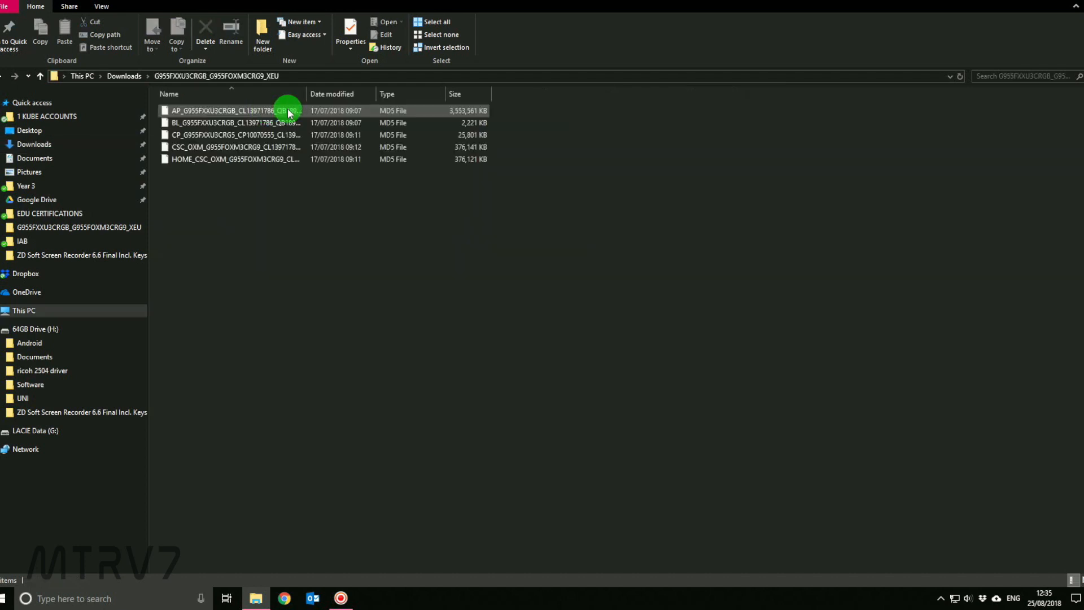
drag(479, 212, 254, 109)
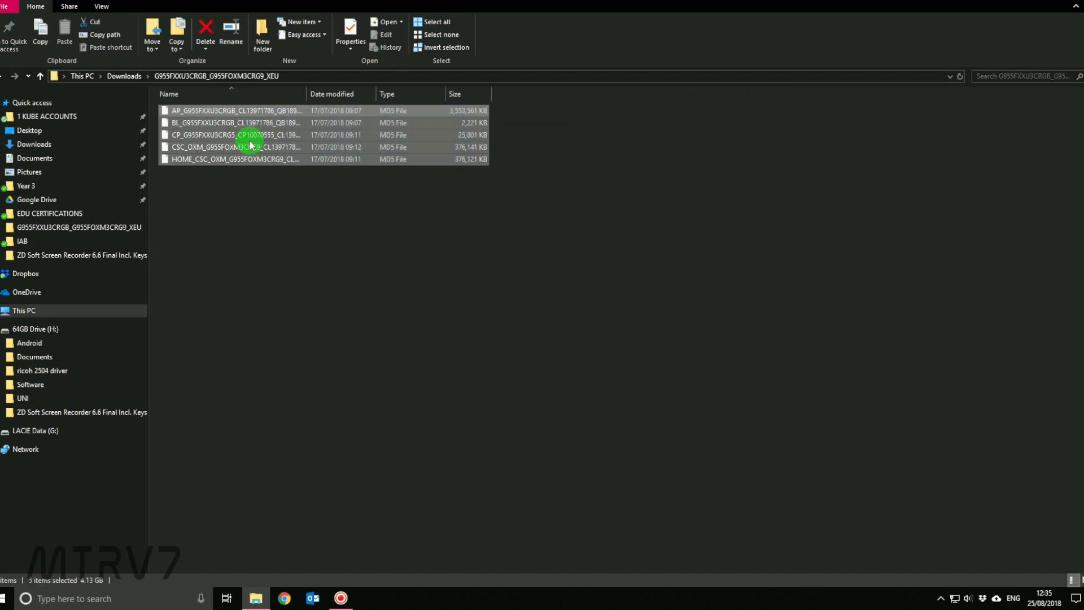
click(243, 207)
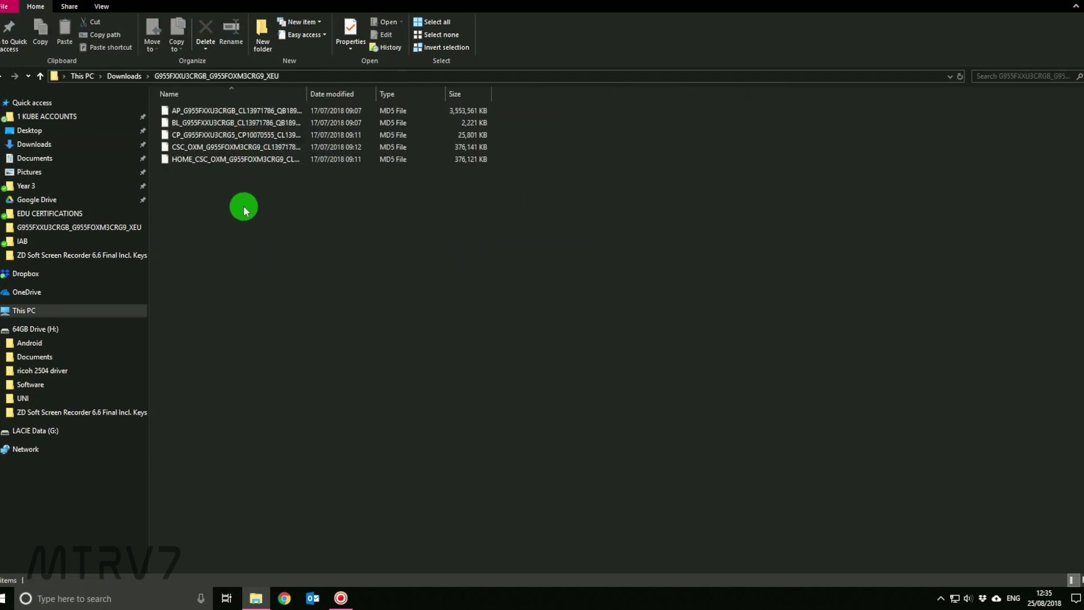
click(184, 122)
click(194, 147)
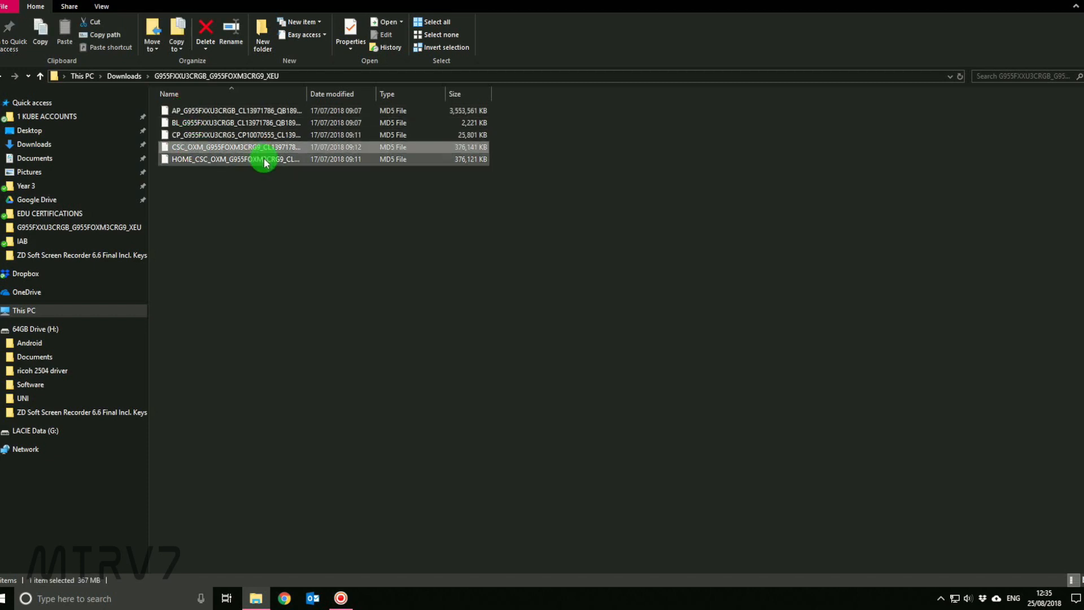
click(195, 160)
Back in Downloads, look over the VOD and XEU firmware archives
click(15, 76)
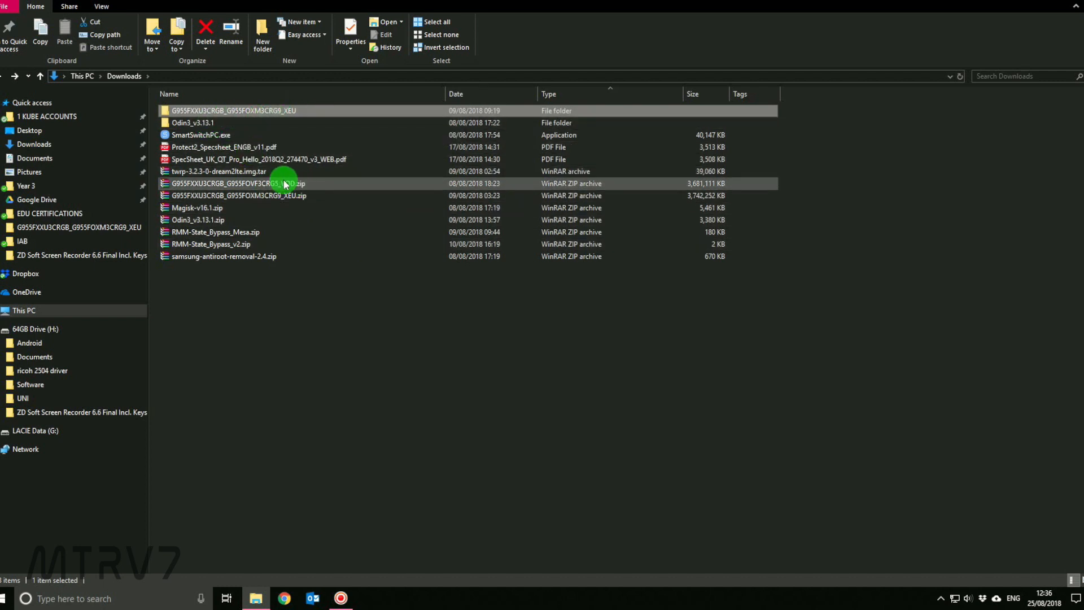
click(285, 183)
click(295, 182)
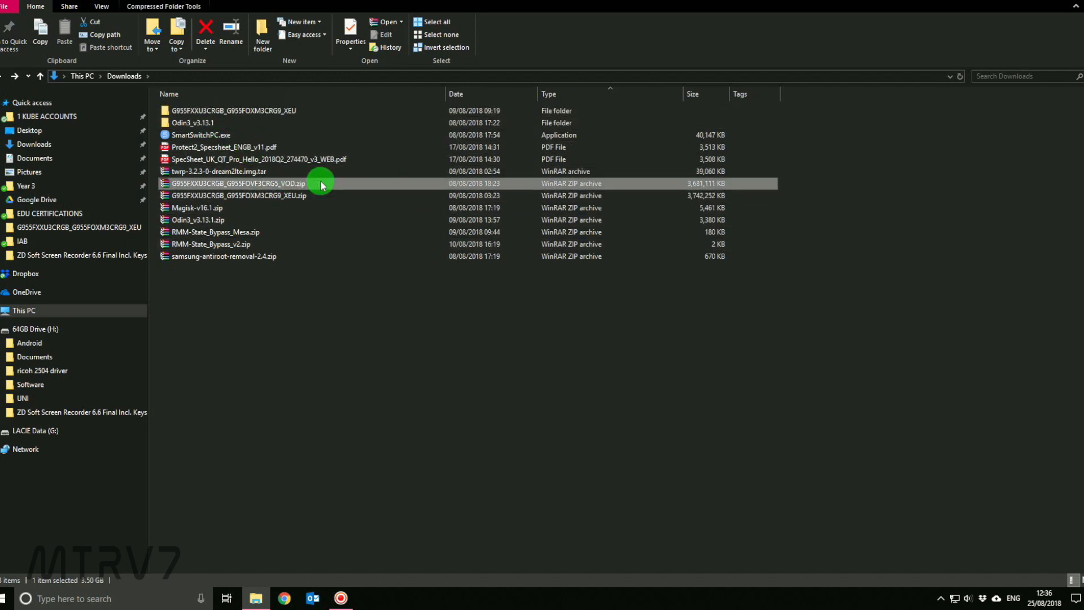
click(293, 195)
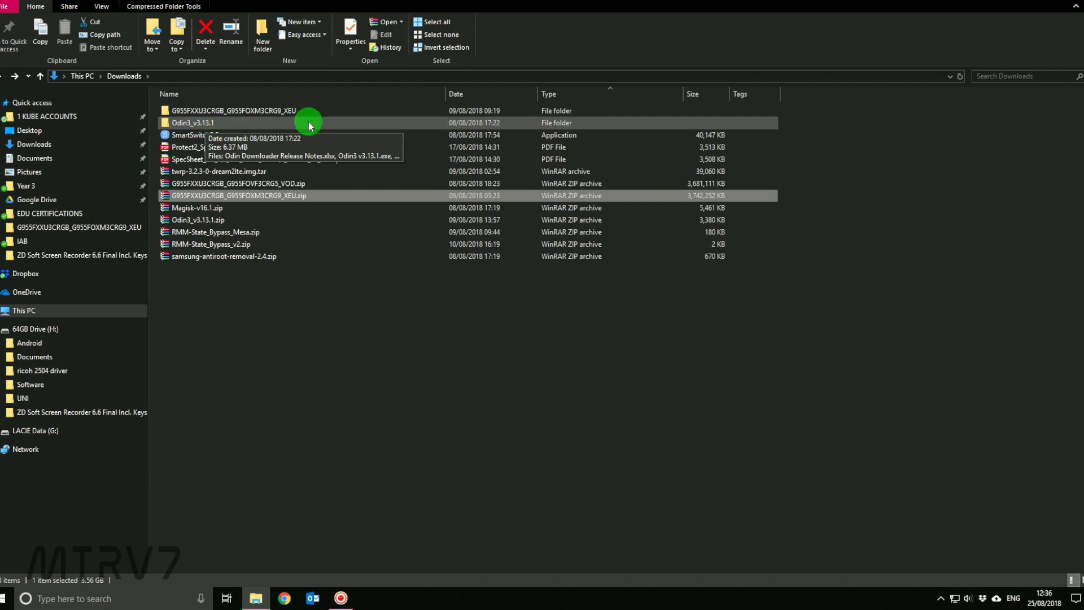
Launch Odin3 v3.13.1 from its folder and bring its window to the front
double_click(203, 123)
double_click(194, 124)
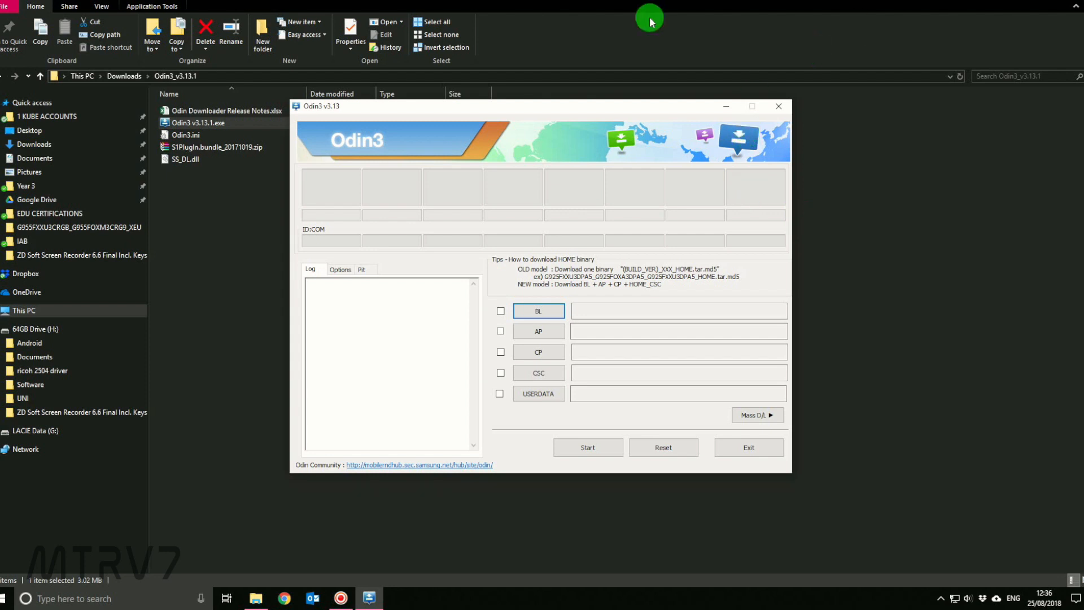
click(125, 75)
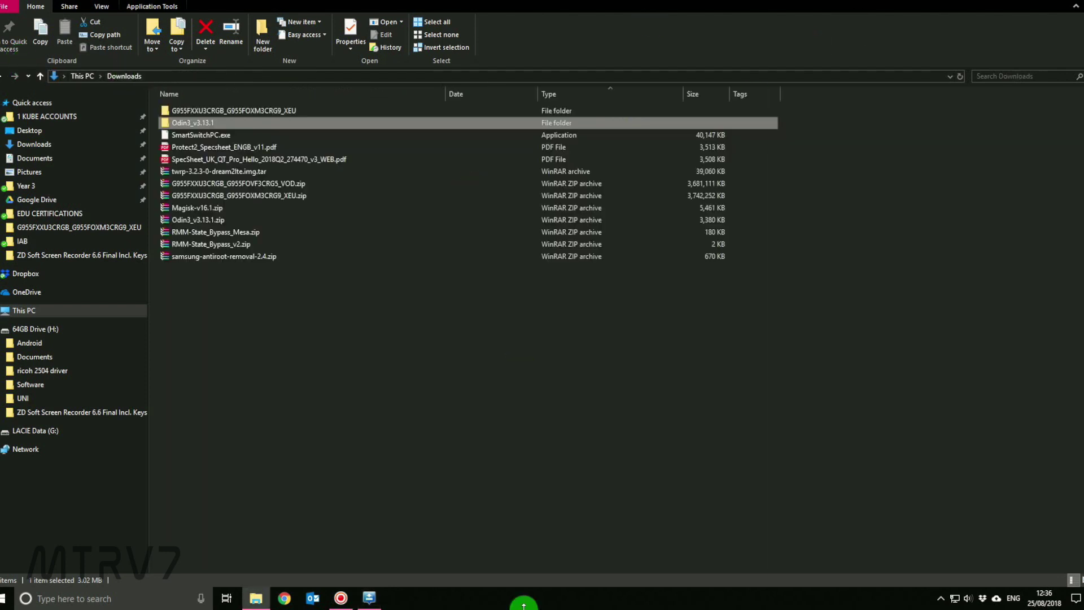
click(368, 597)
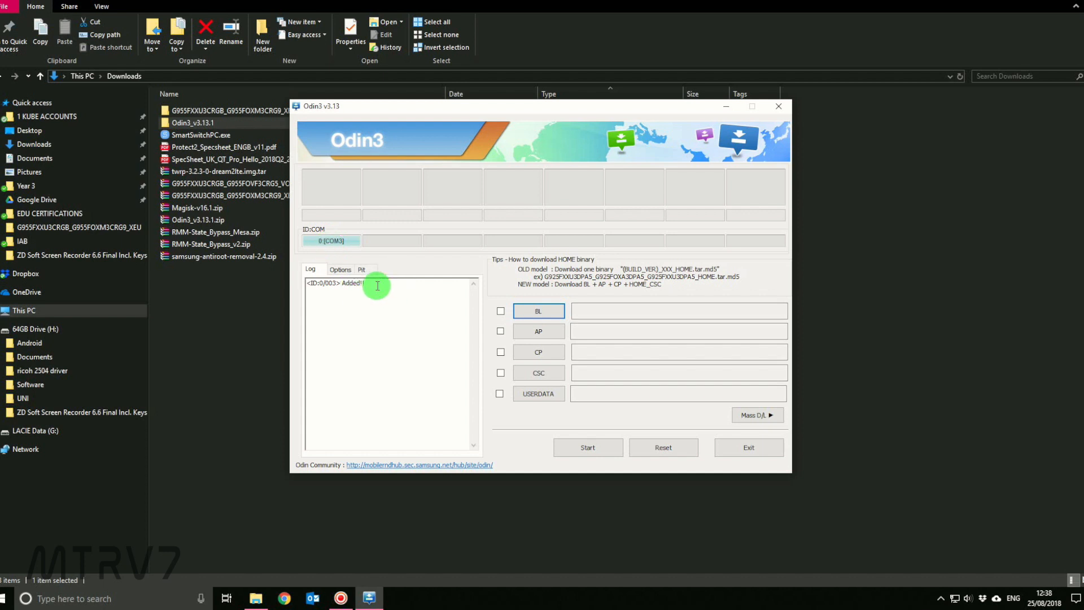
Load the BL_ firmware file from the G955 folder into the BL slot
drag(302, 282, 375, 293)
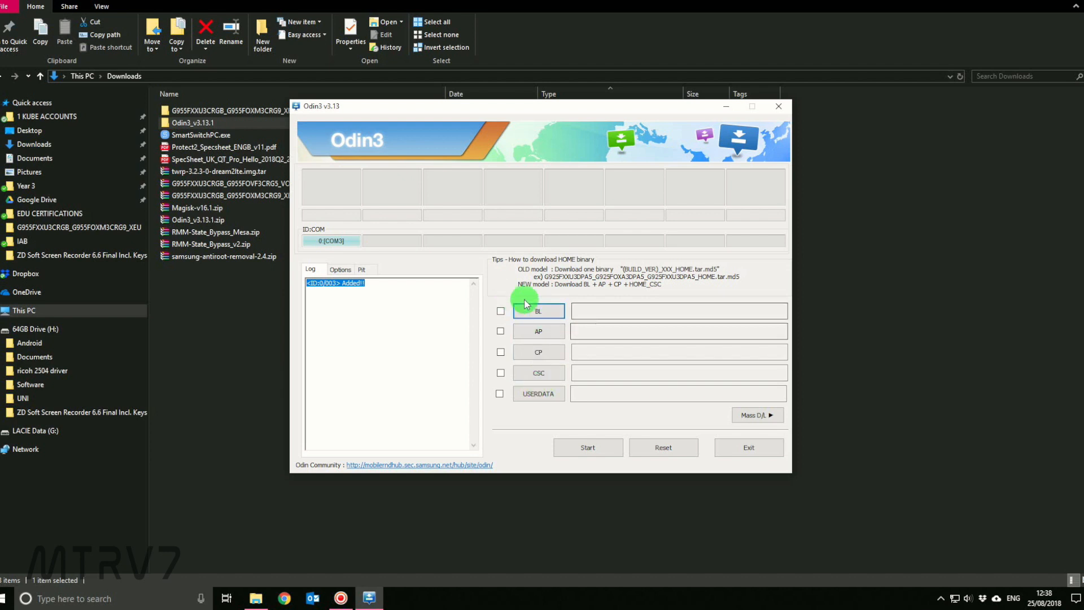
click(537, 311)
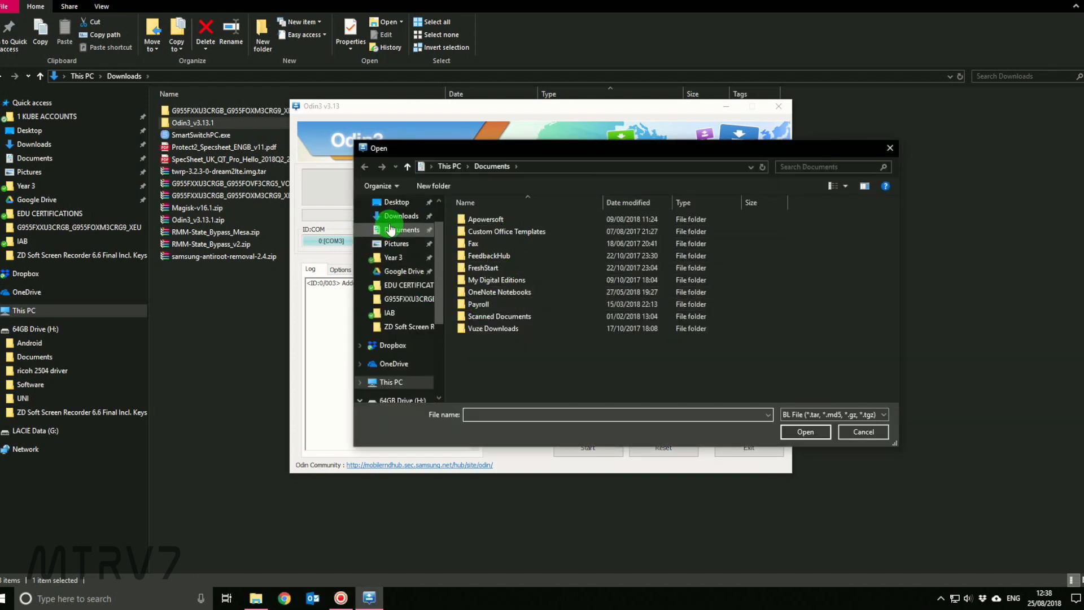
click(401, 215)
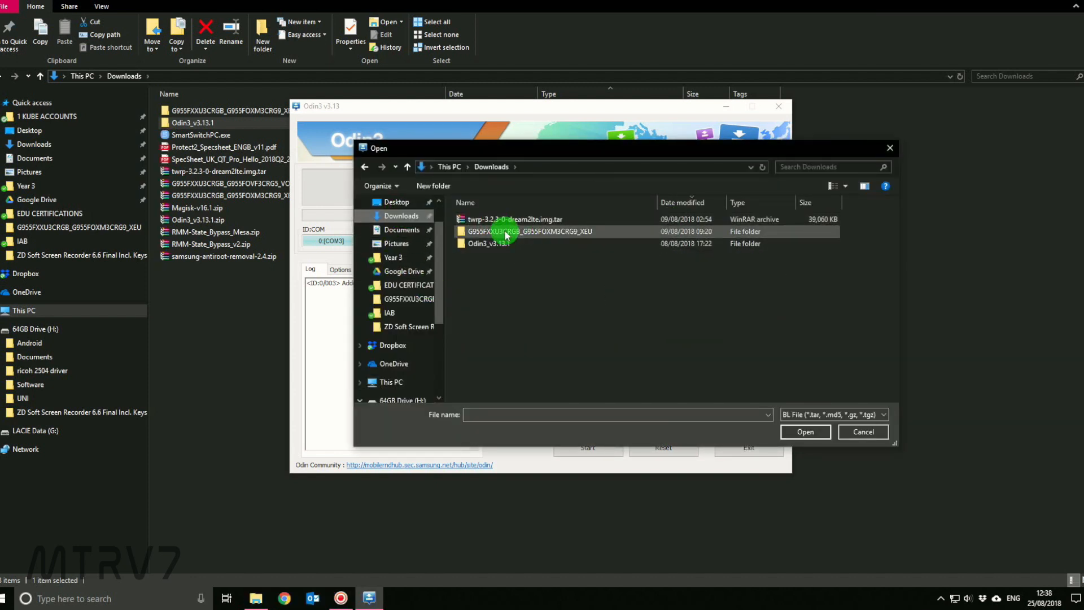
double_click(506, 232)
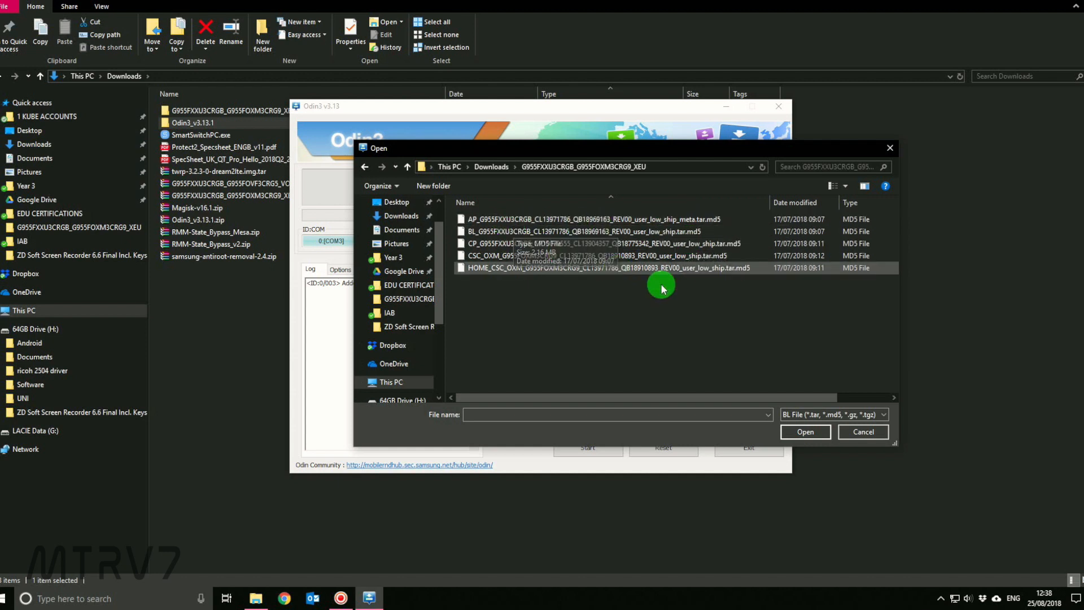
click(488, 220)
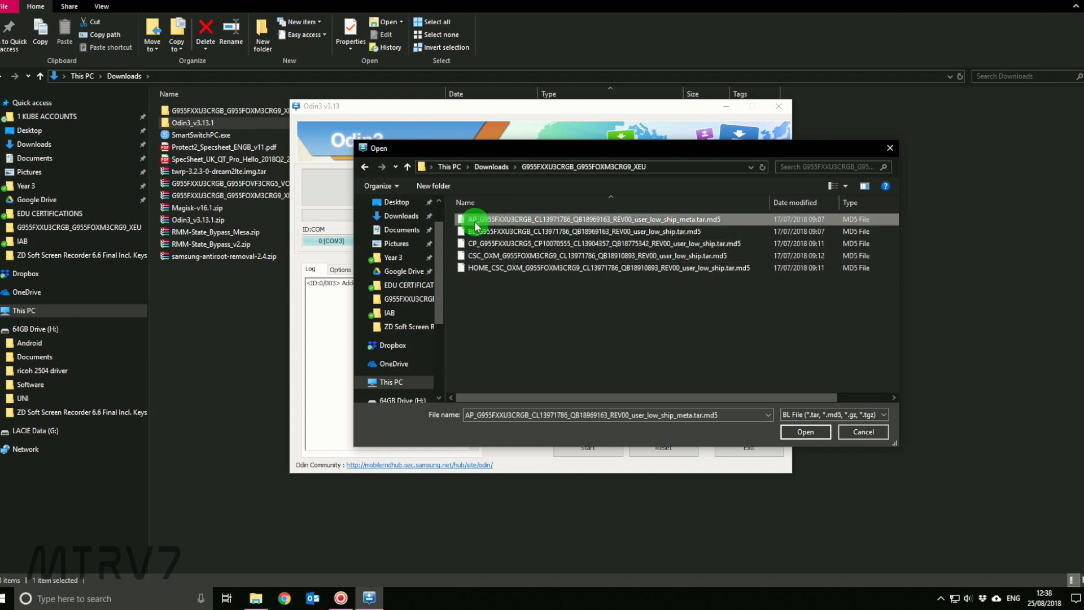
click(499, 232)
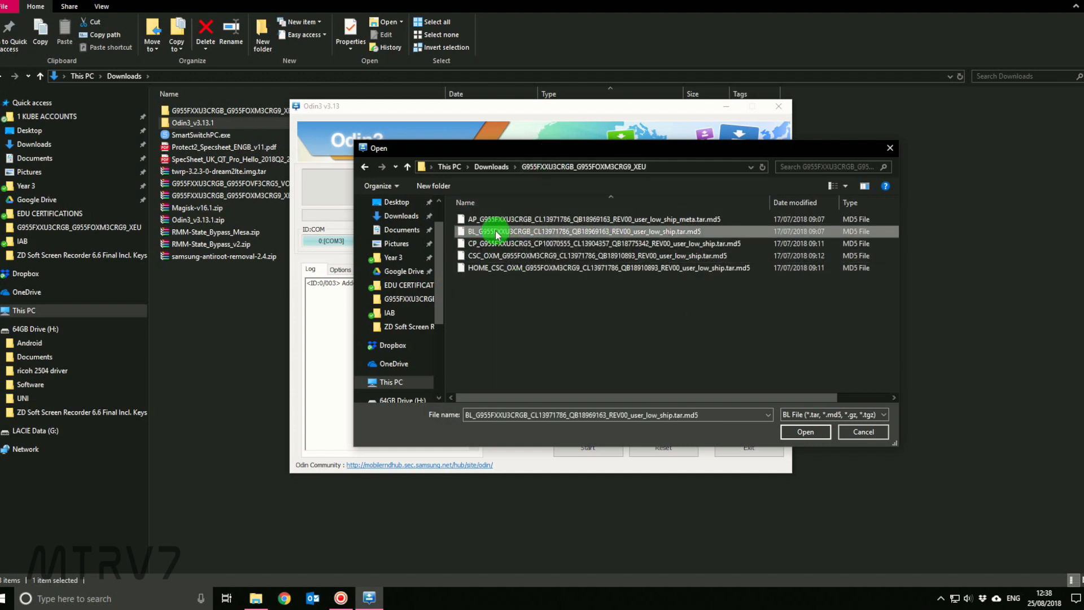
click(805, 432)
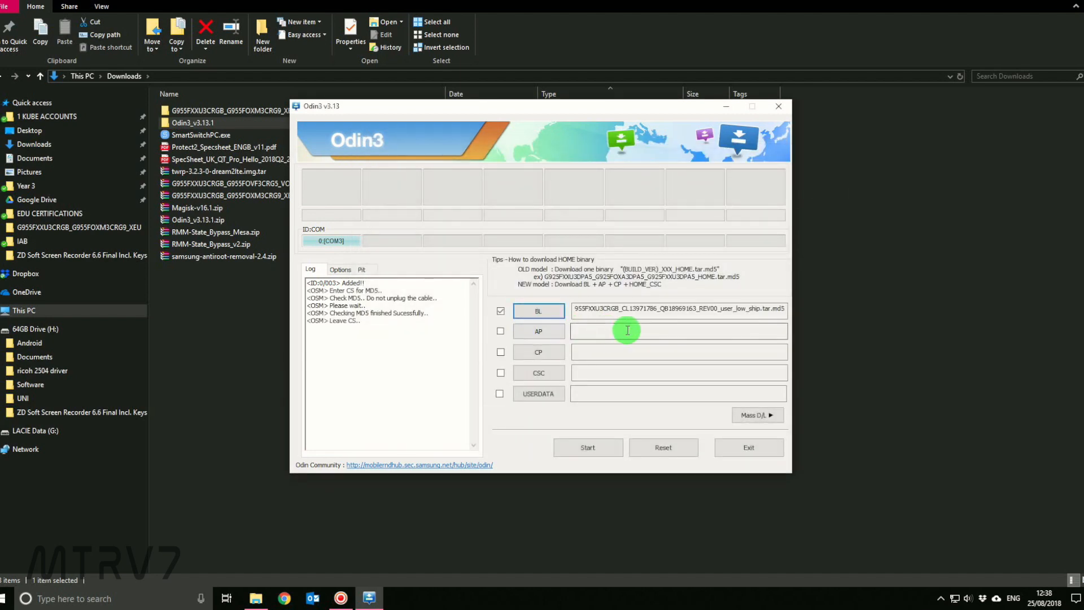
Load the AP_ firmware file into the AP slot
click(537, 330)
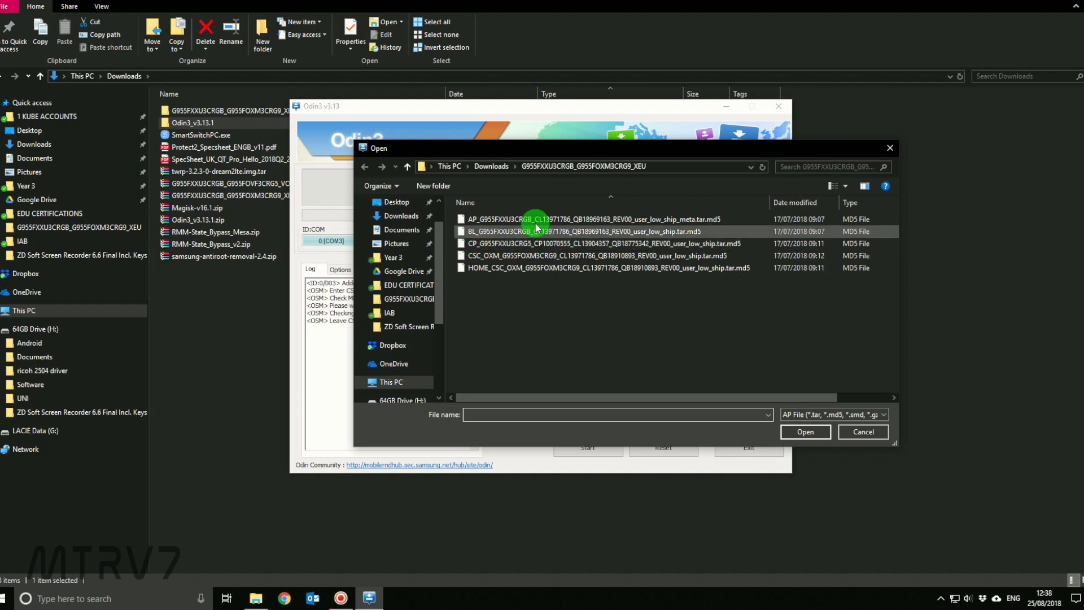
click(536, 220)
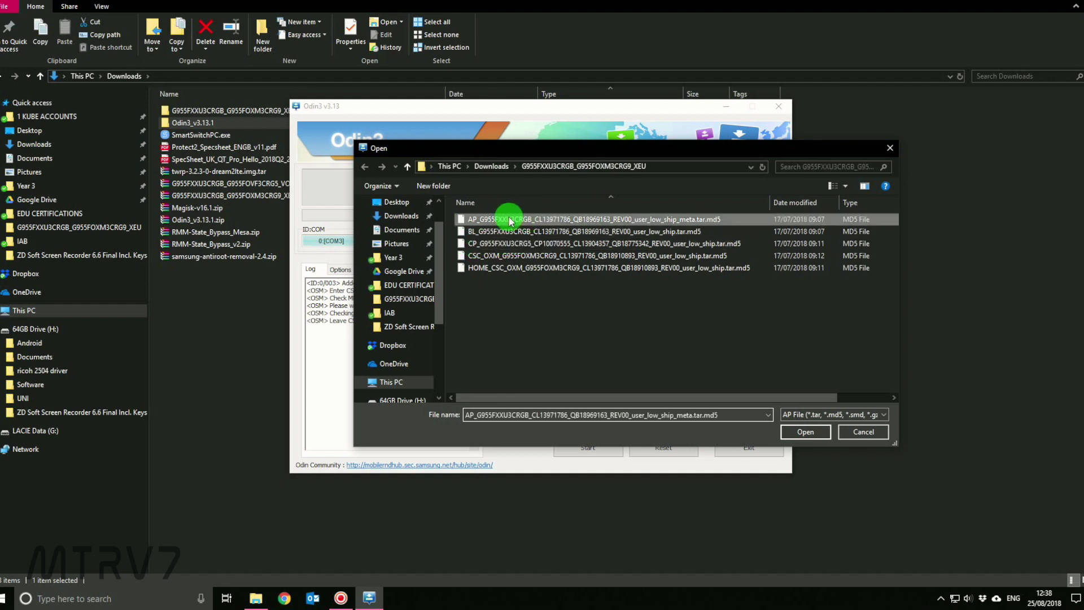
click(803, 432)
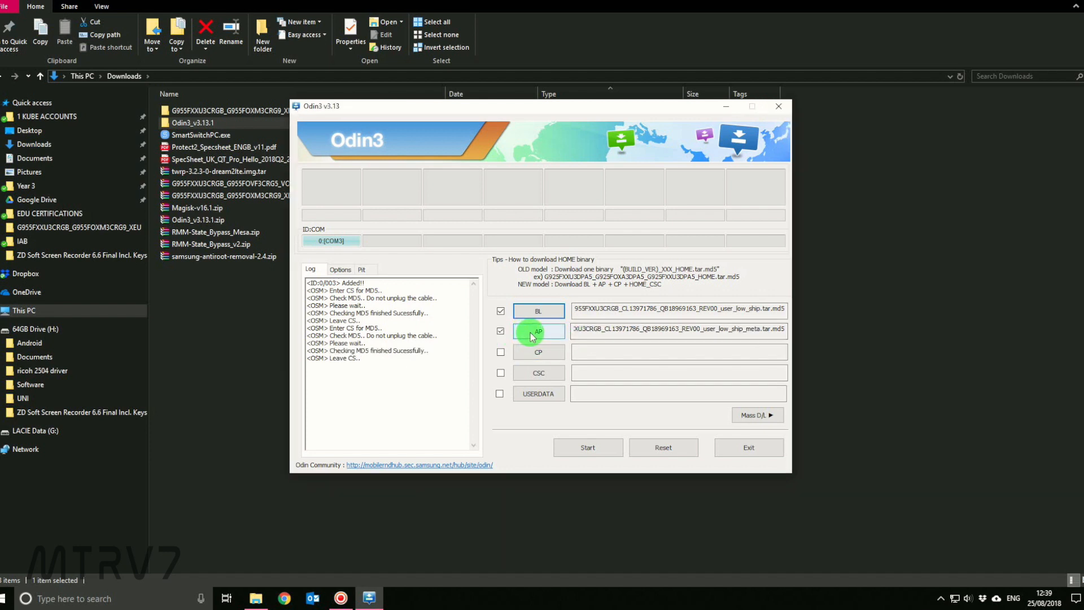
Load the CP_ file into the CP slot and the CSC_OXM file into the CSC slot
click(542, 353)
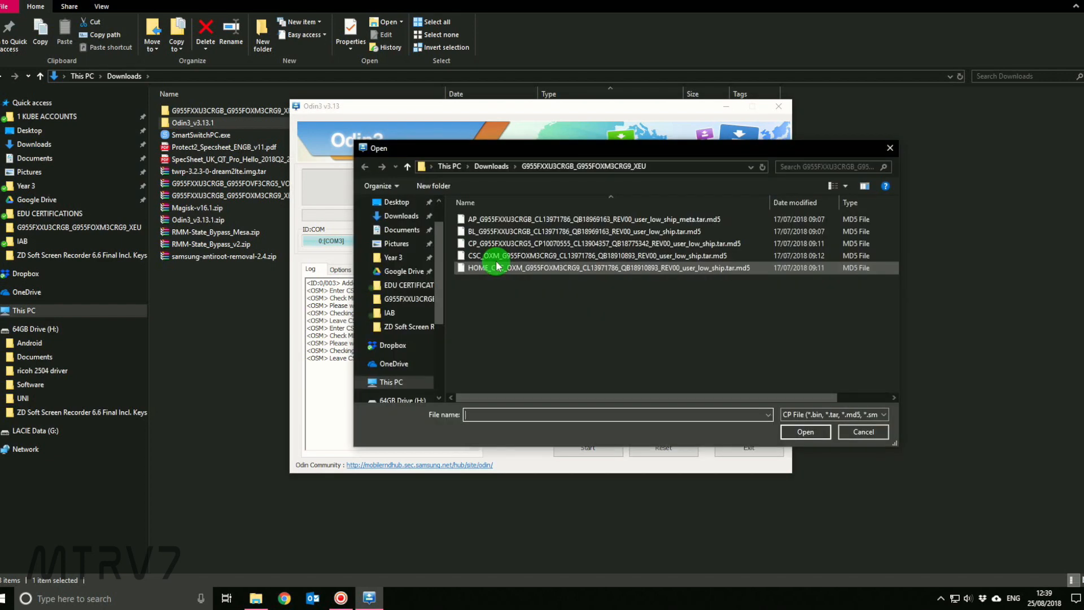
click(805, 432)
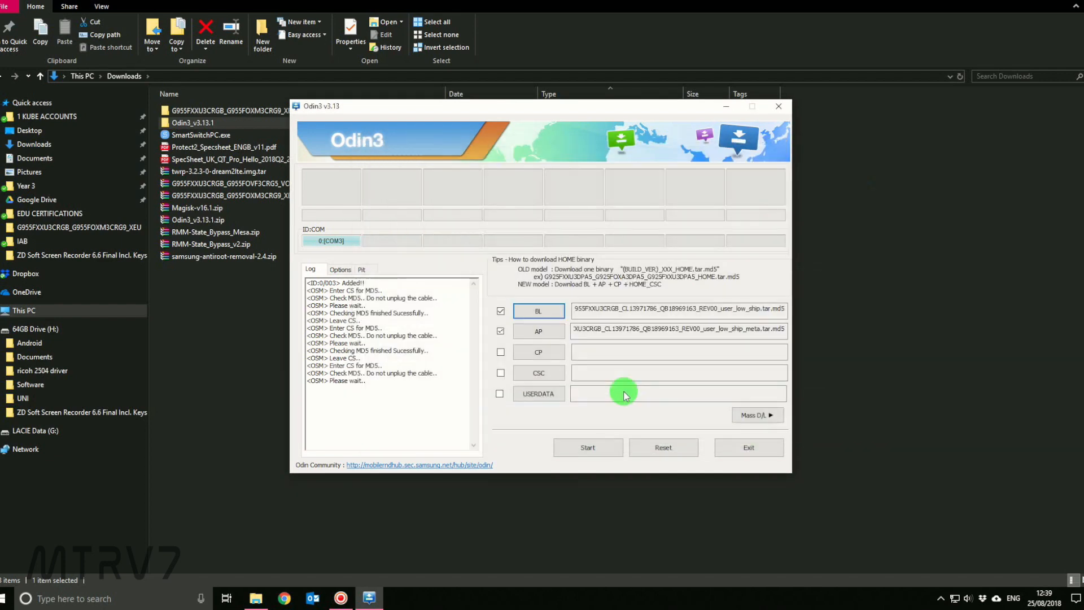
click(544, 371)
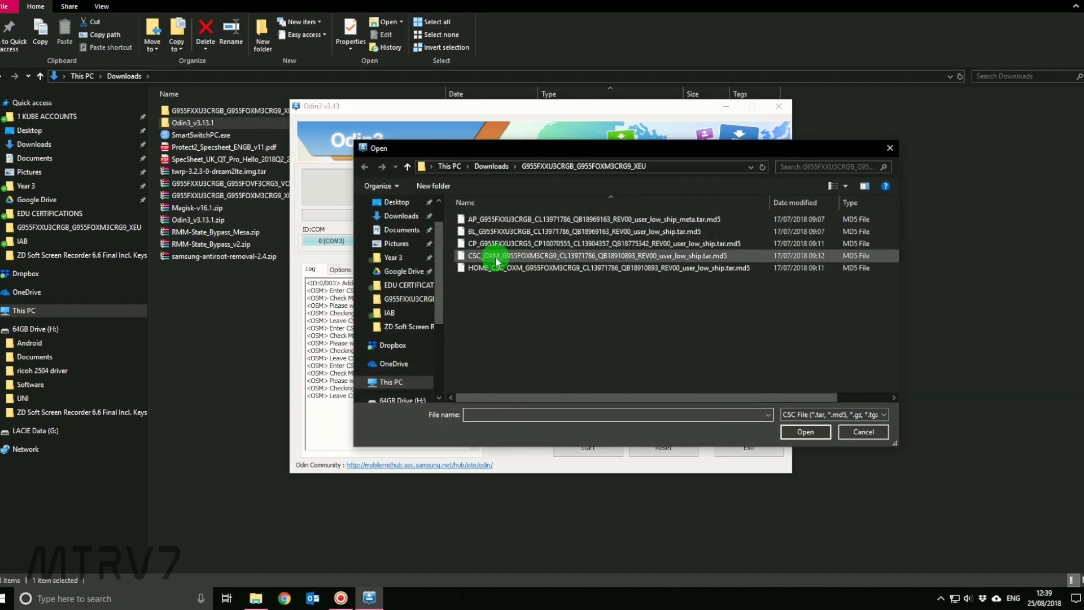
click(805, 433)
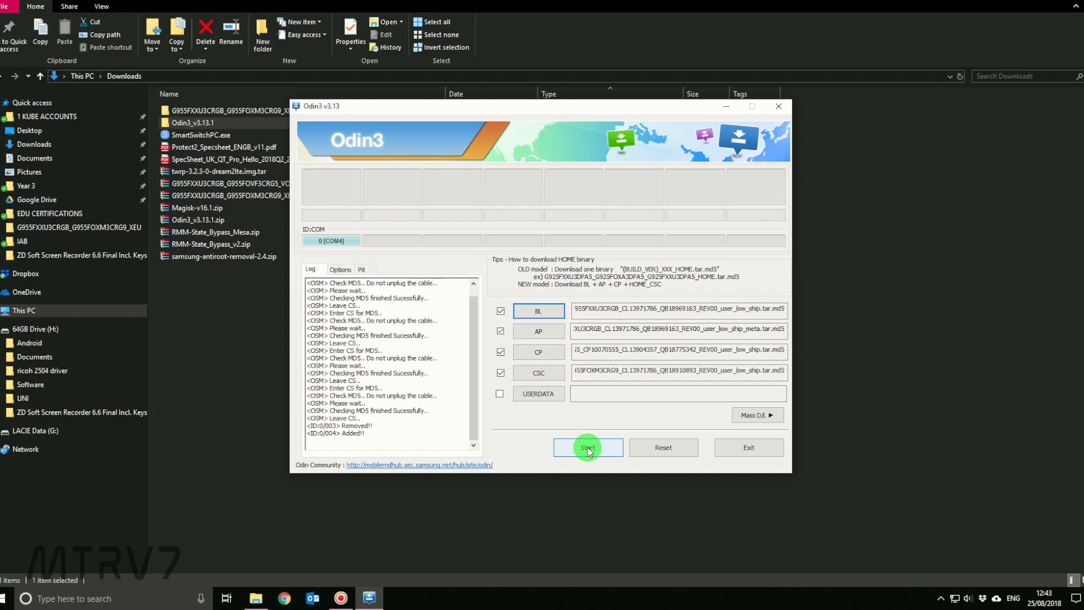
Start flashing the four loaded firmware files to the phone
click(587, 447)
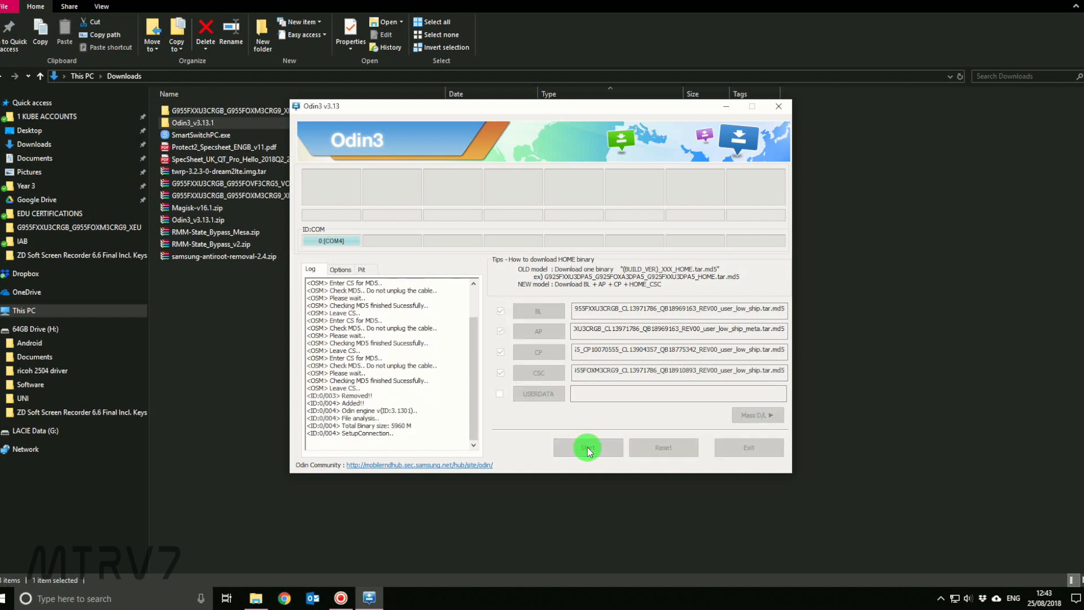